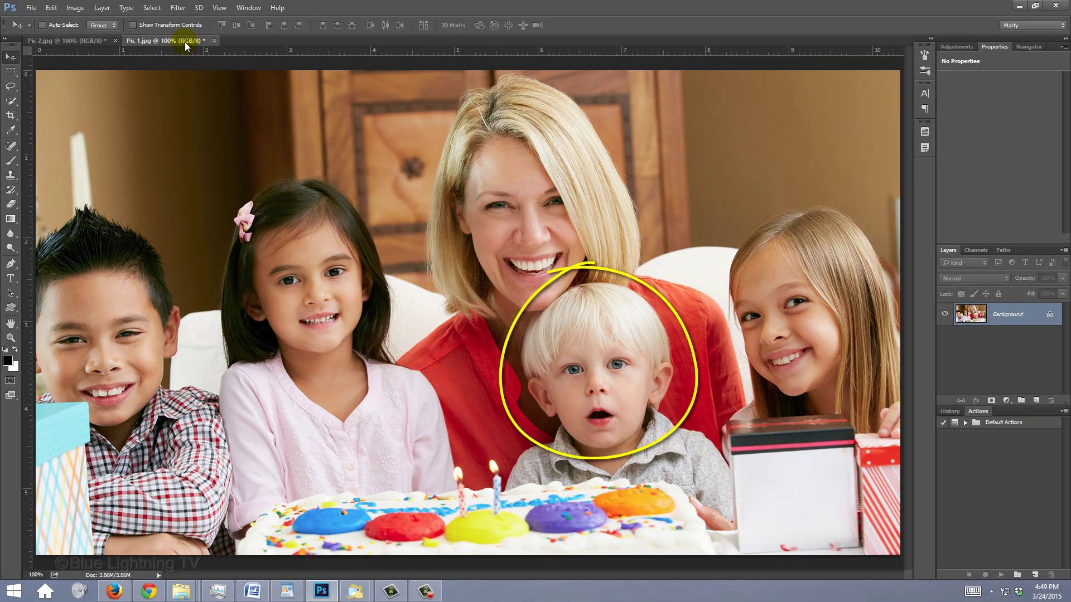
- Bring up the Pic 2.jpg group portrait, where the toddler looks calmly at the camera
left_click(86, 42)
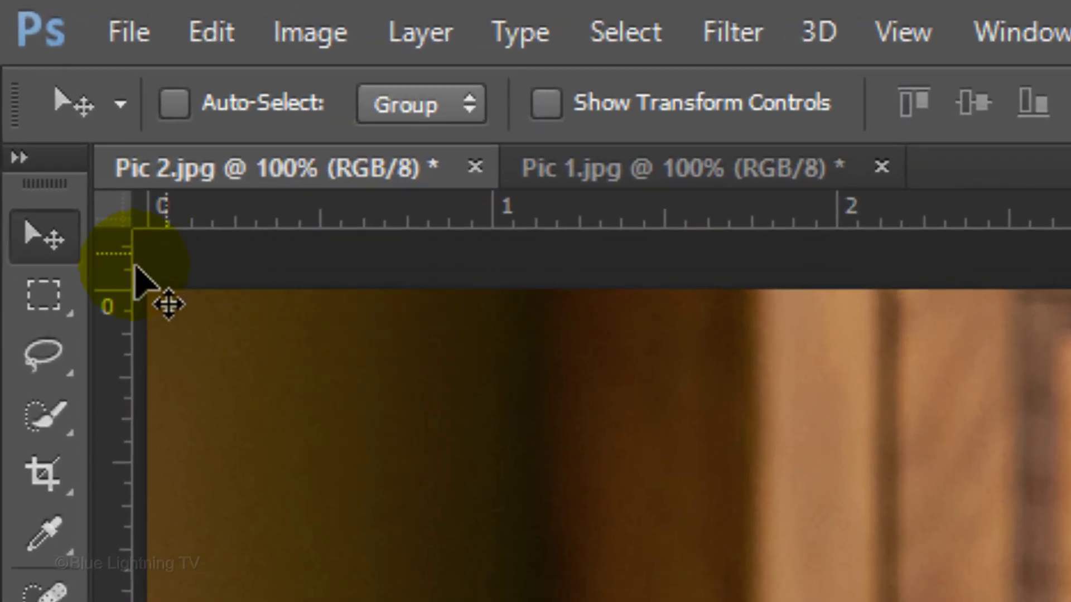
- Select a rectangle around the toddler's face in Pic 2 and copy it to Layer 1 with Ctrl+J
left_click(43, 294)
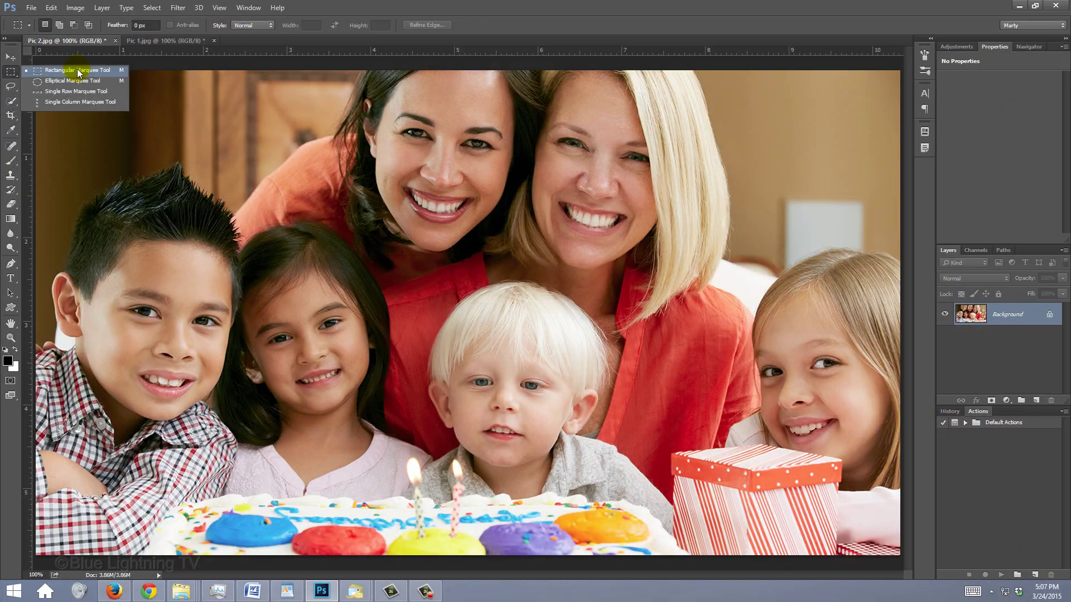
left_click(333, 334)
left_click_drag(400, 256, 627, 491)
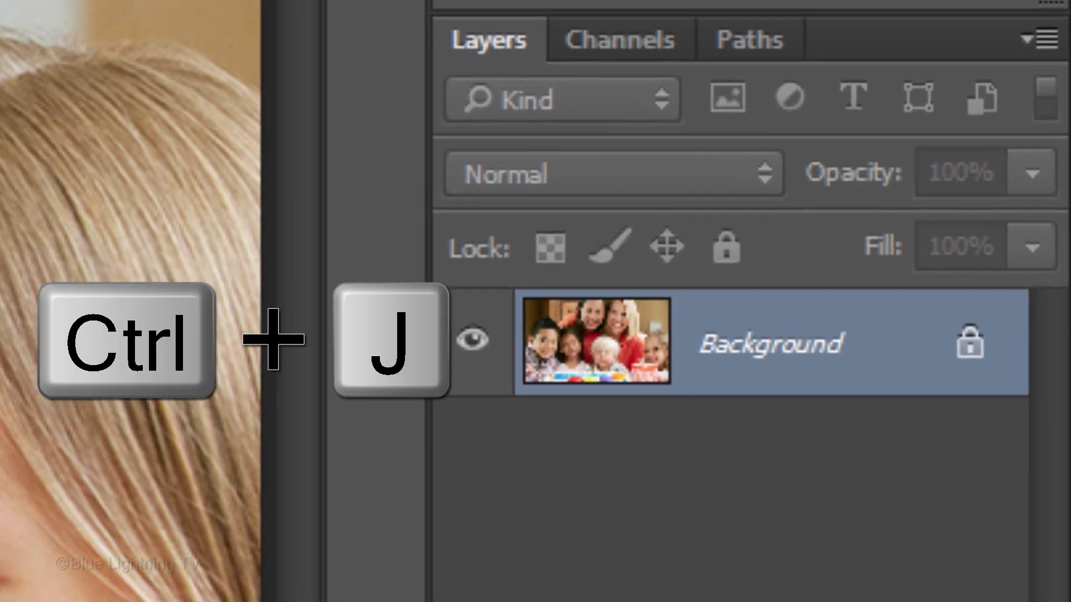
key("ctrl+j")
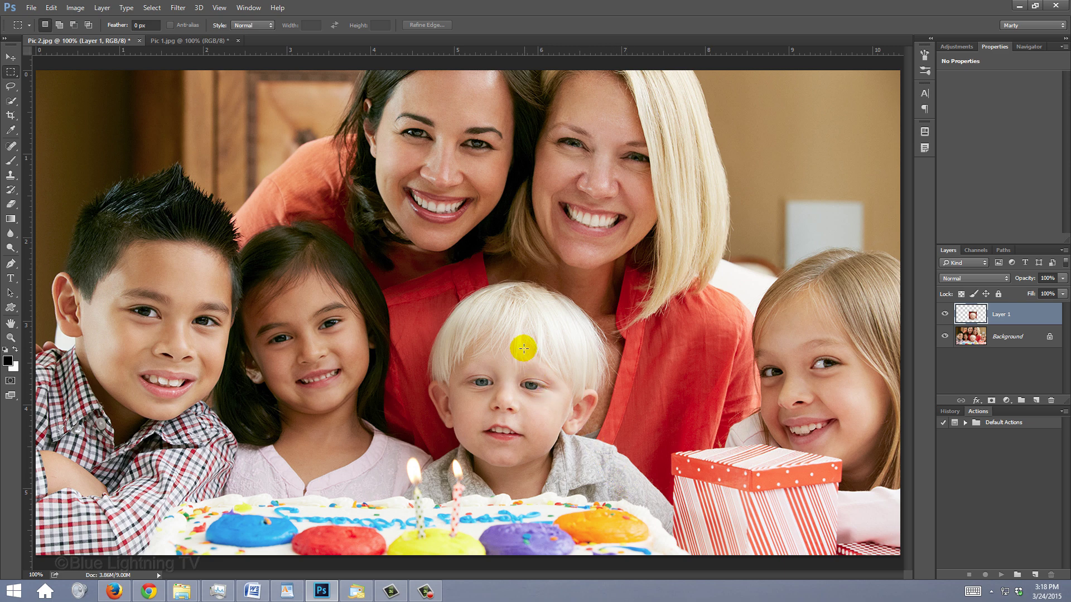
key("v")
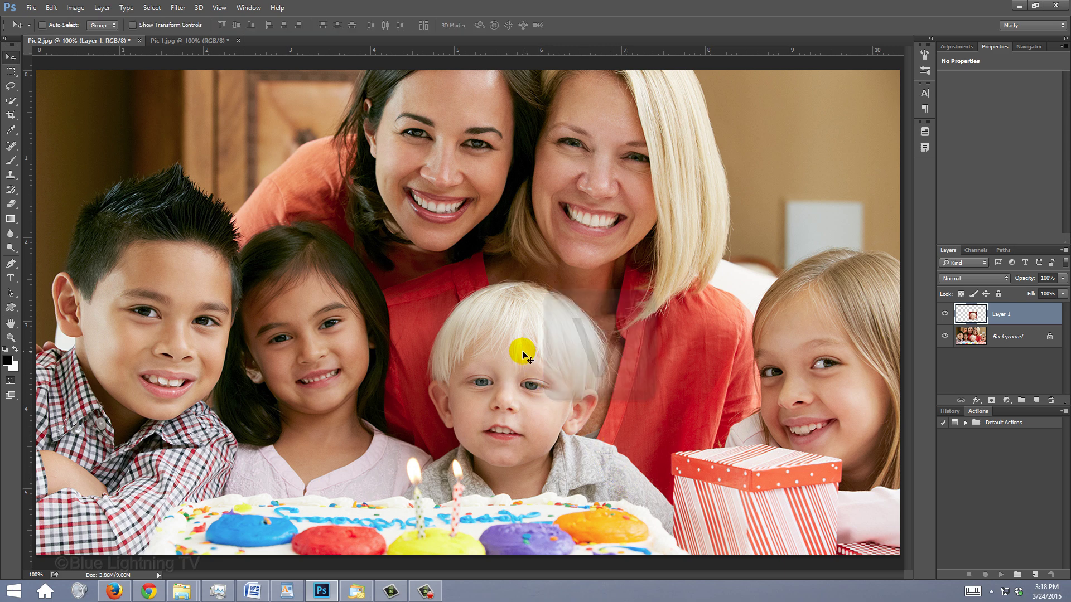
- Drag Layer 1 from Pic 2 onto the Pic 1.jpg canvas over its toddler
left_click_drag(524, 353, 217, 44)
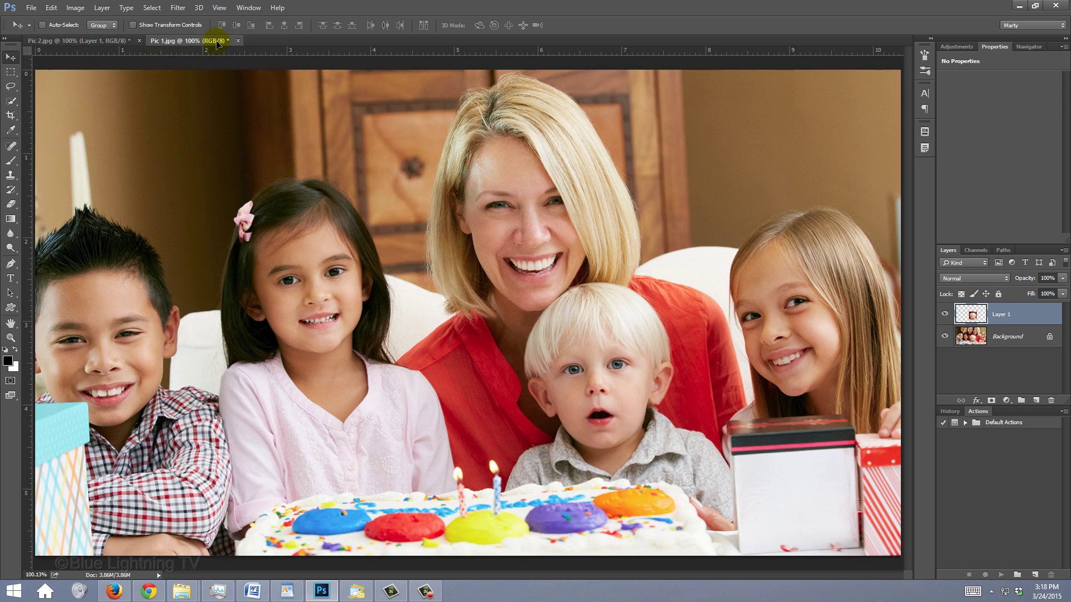
left_click_drag(217, 43, 465, 330)
left_click_drag(523, 404, 531, 406)
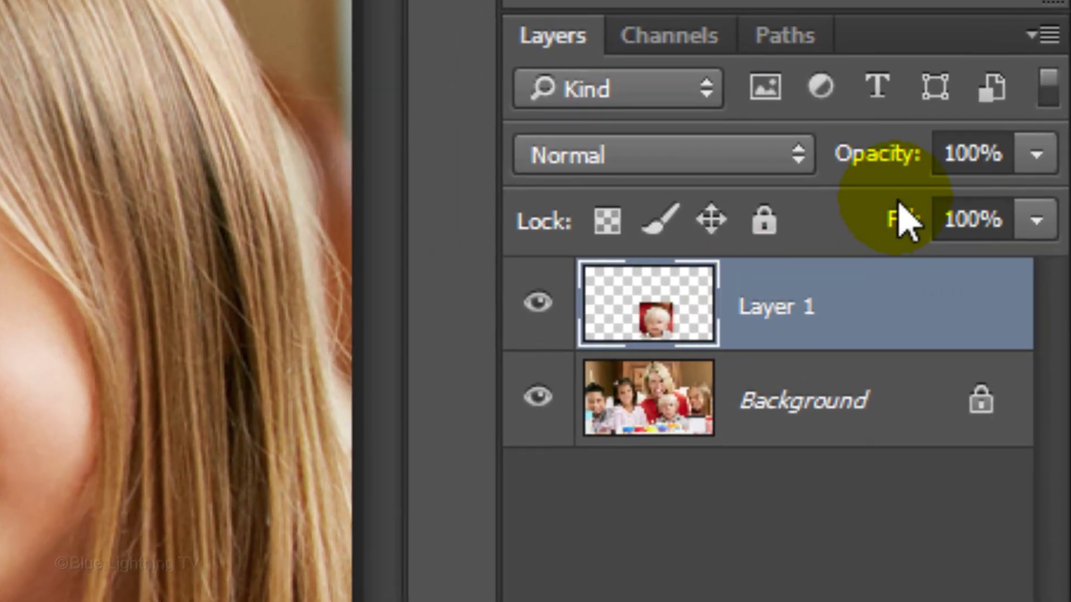
- Set Layer 1 to 62% opacity, then scale, rotate and align the face over Pic 1's toddler
left_click(1036, 154)
left_click_drag(1033, 210, 948, 227)
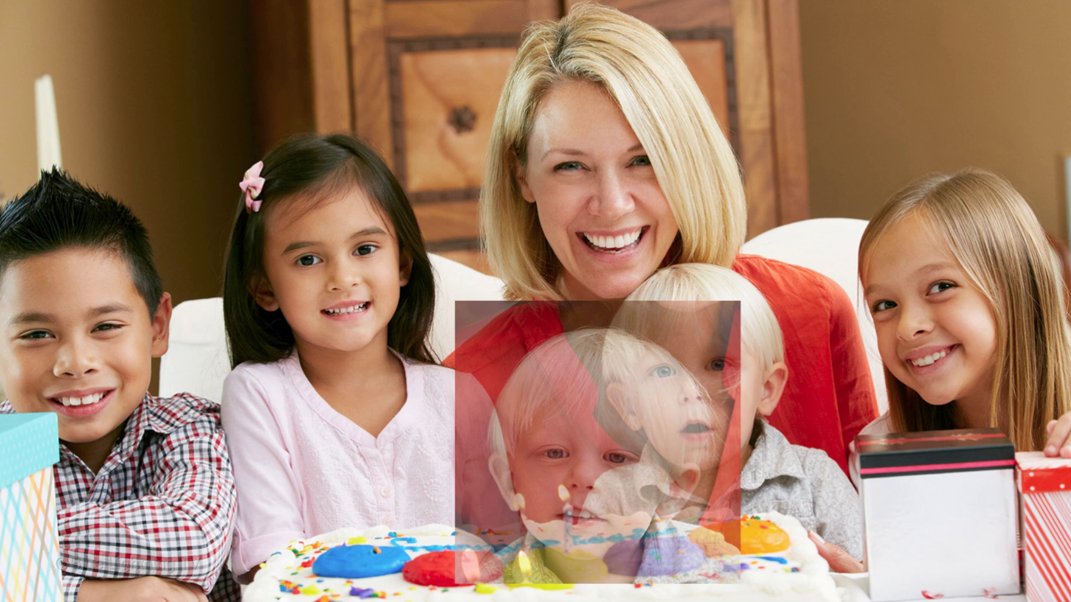
key("ctrl+t")
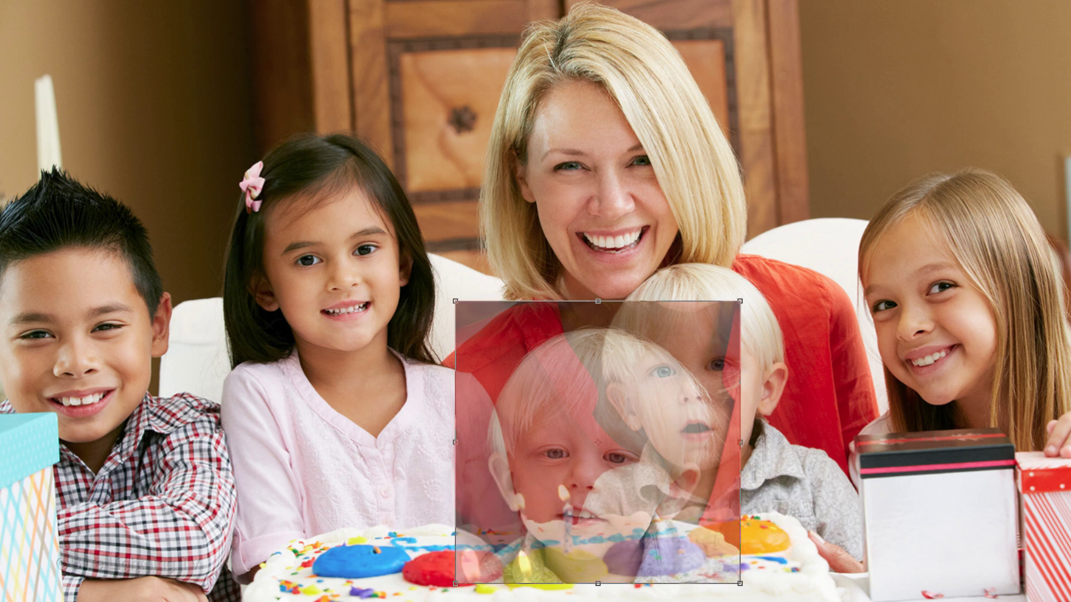
left_click_drag(640, 396, 699, 315)
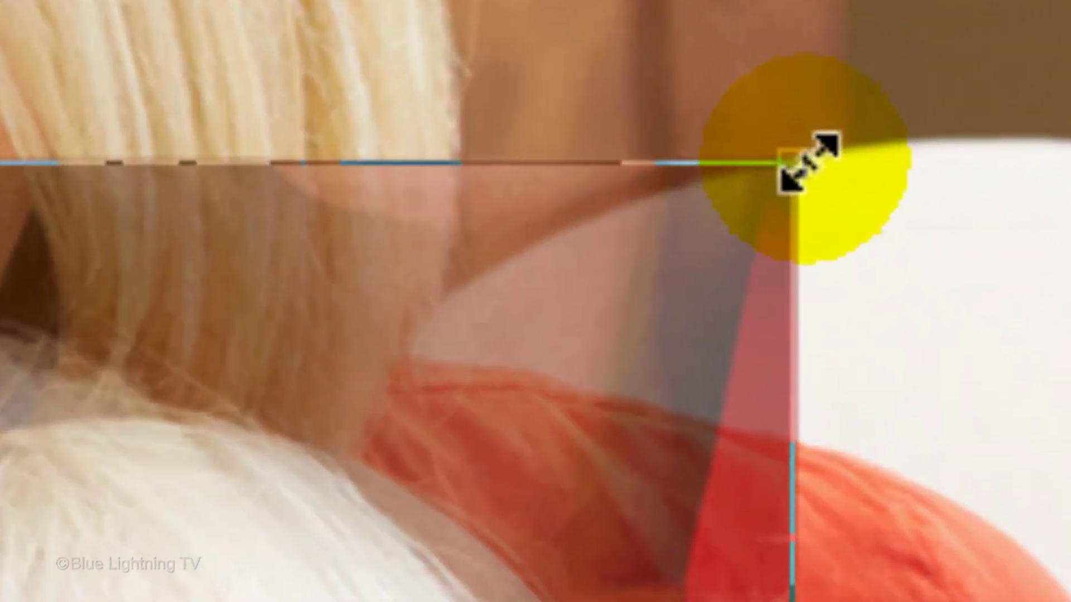
key("shift")
left_click_drag(788, 159, 781, 264)
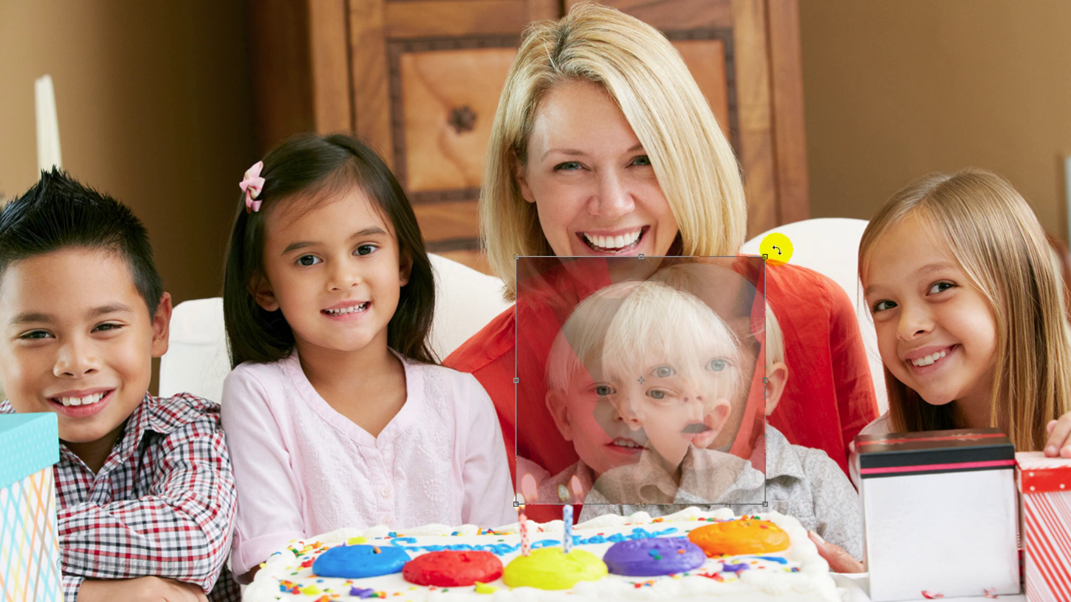
left_click_drag(775, 246, 757, 226)
left_click_drag(688, 308, 745, 288)
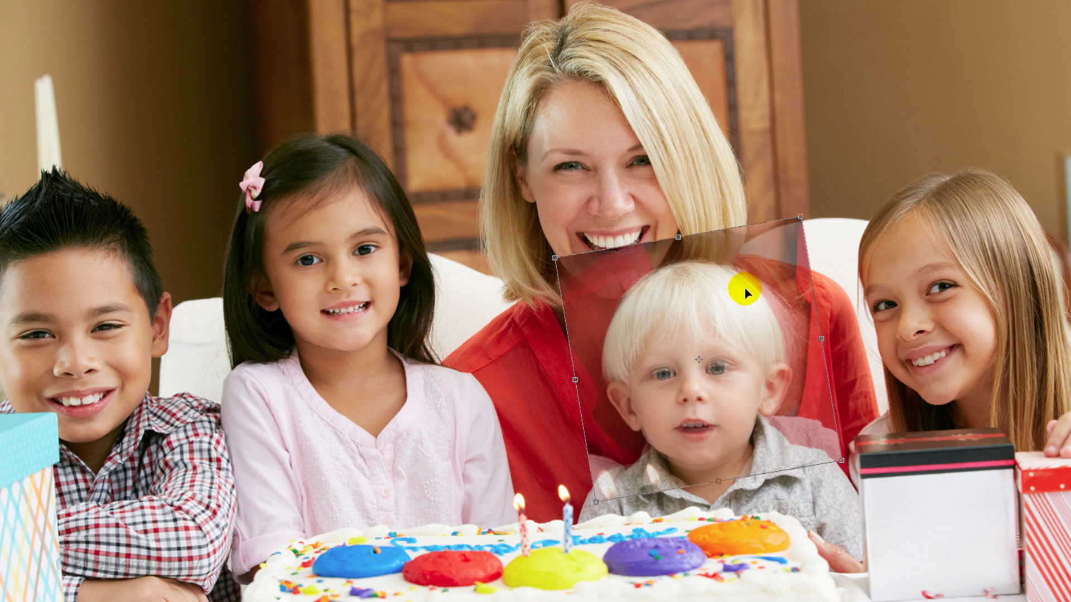
key("Return")
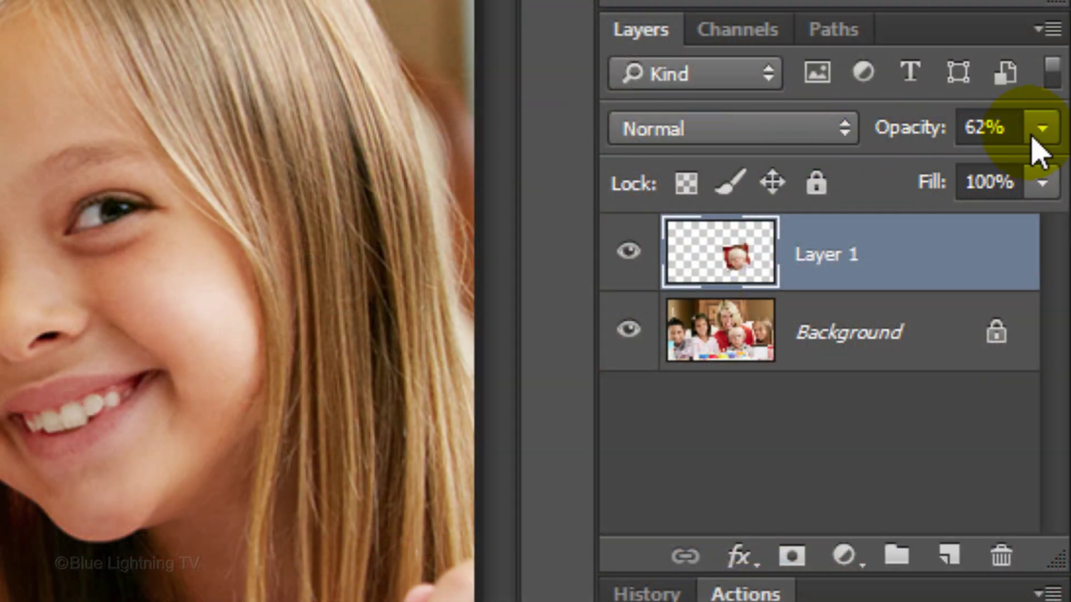
- Restore Layer 1 to 100% opacity and add a layer mask inverted to black
left_click(1041, 133)
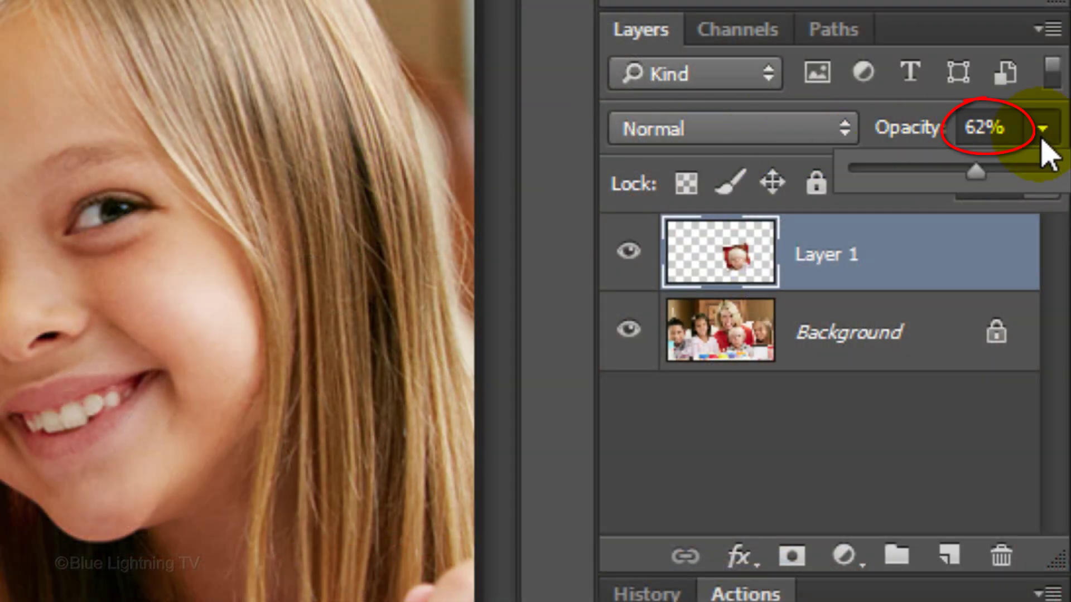
left_click_drag(972, 168, 1045, 162)
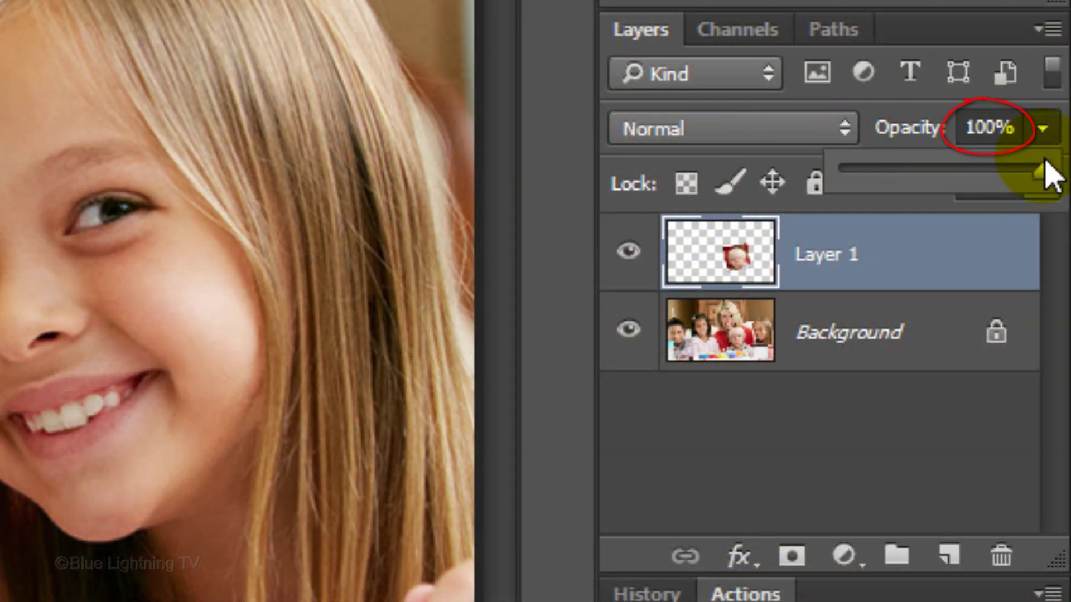
left_click(797, 561)
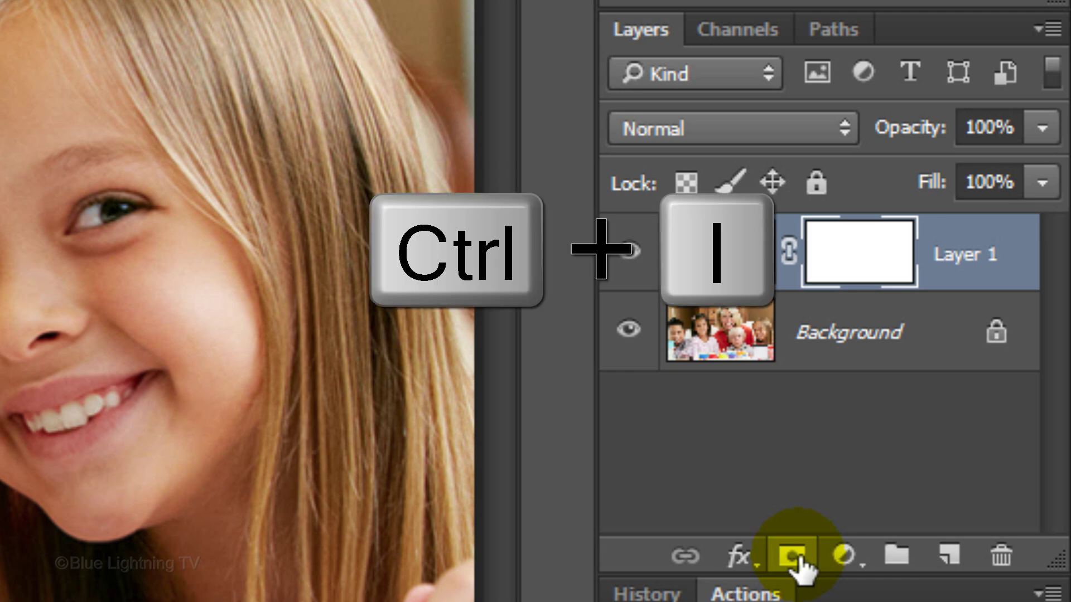
key("ctrl+i")
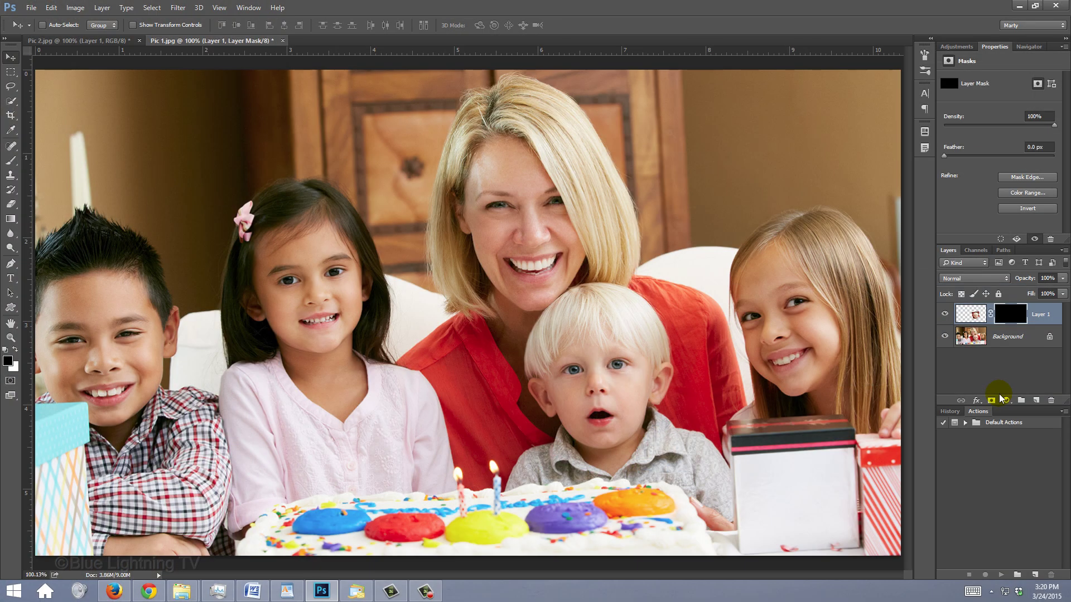
- Zoom in on the toddler's face and choose a soft 0% hardness Brush tip
key("z")
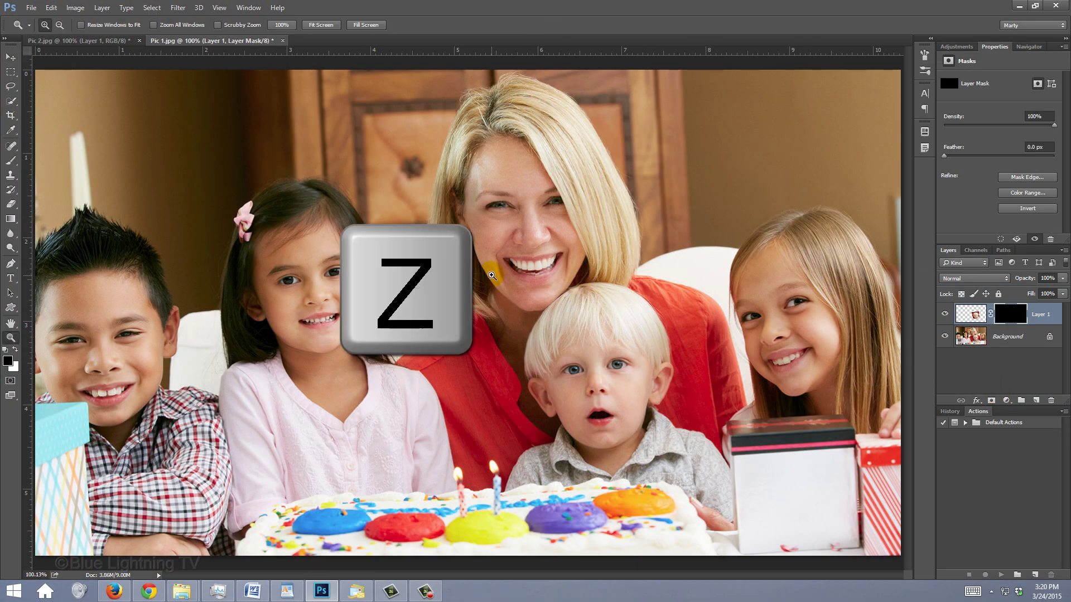
left_click_drag(488, 260, 719, 482)
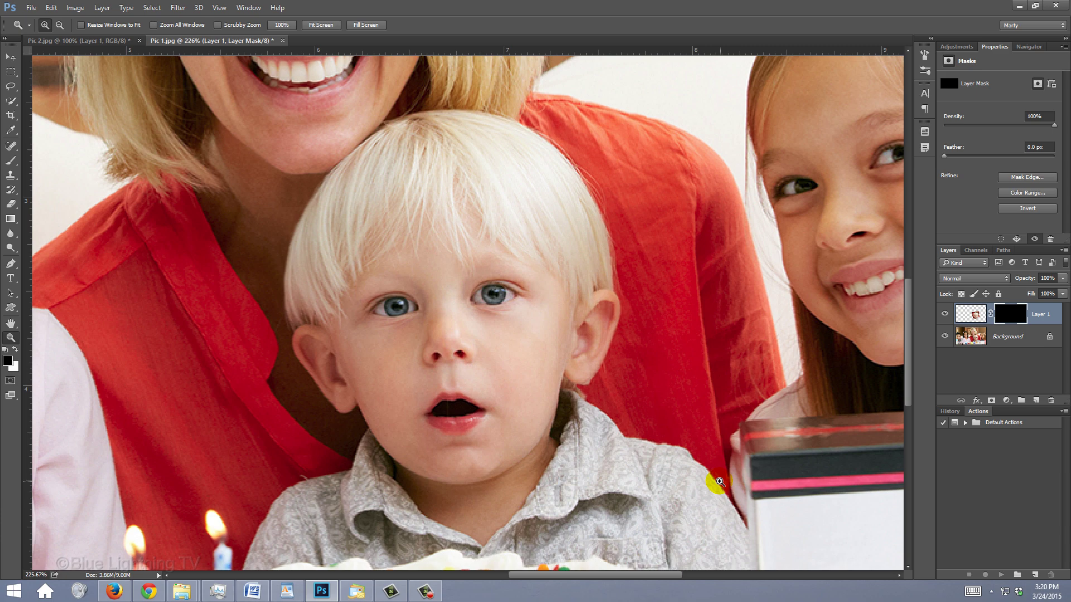
key("space")
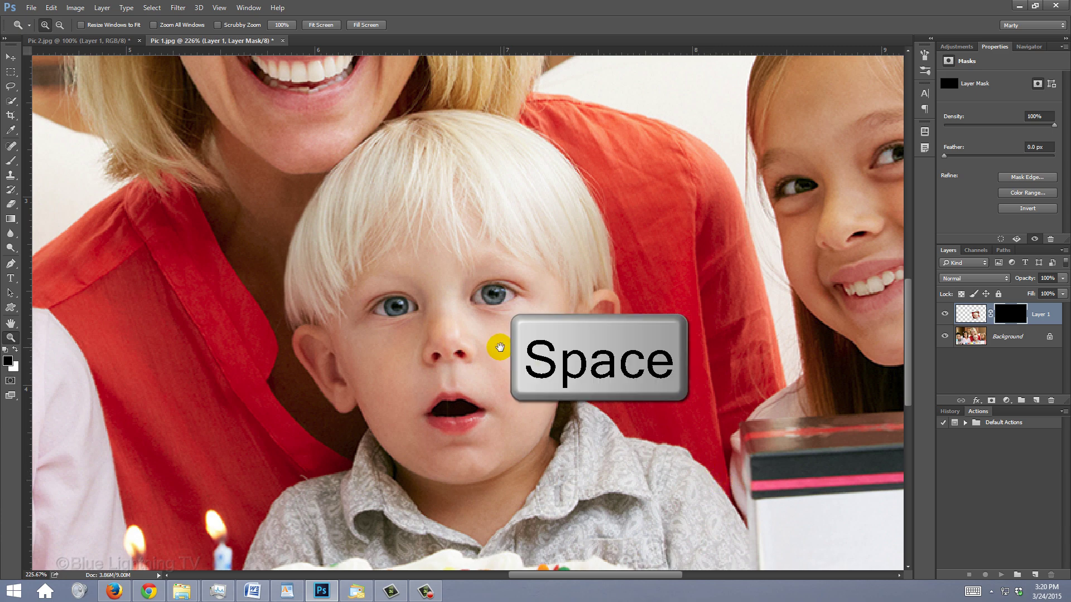
left_click_drag(500, 347, 552, 350)
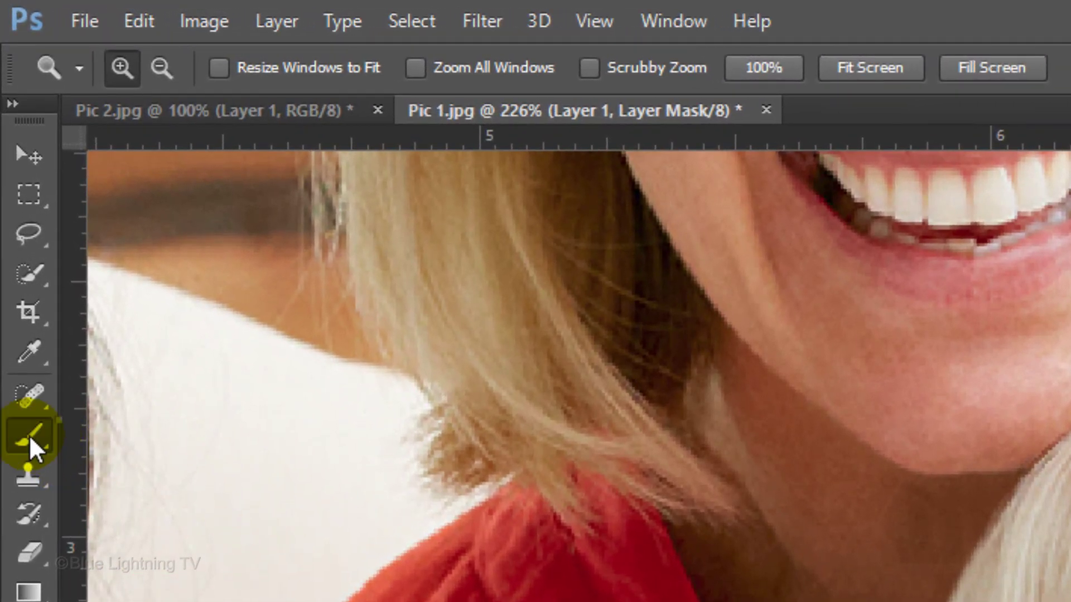
left_click_drag(29, 435, 172, 431)
left_click(172, 432)
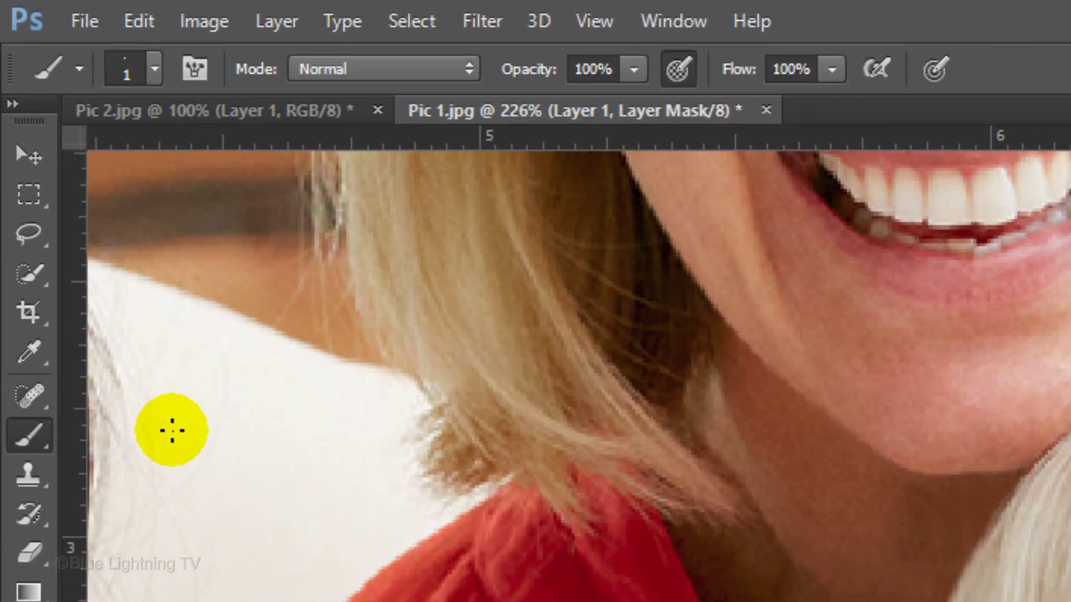
left_click(150, 68)
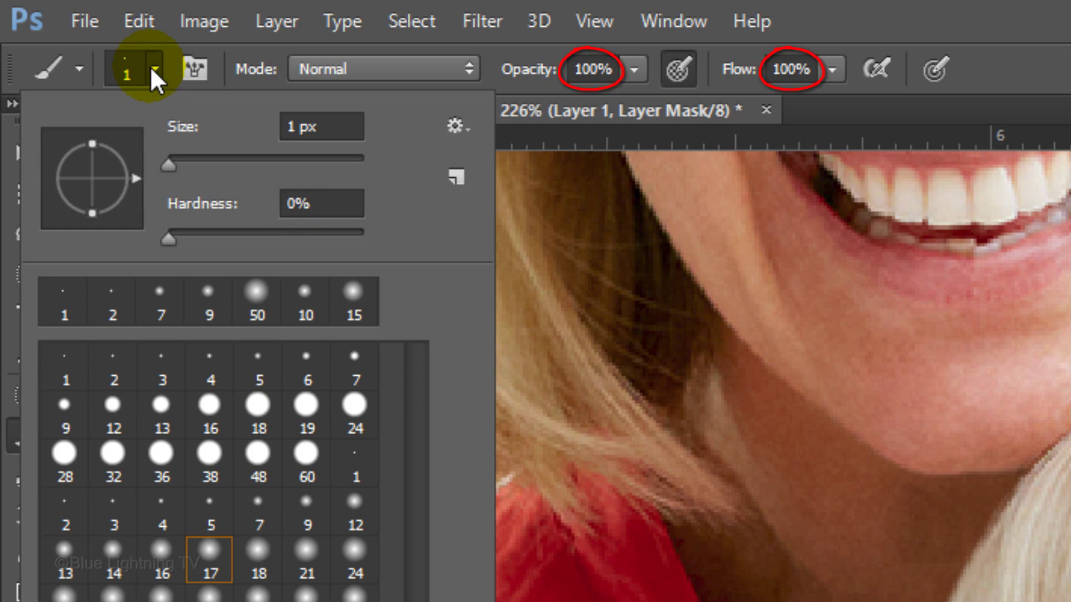
left_click(150, 66)
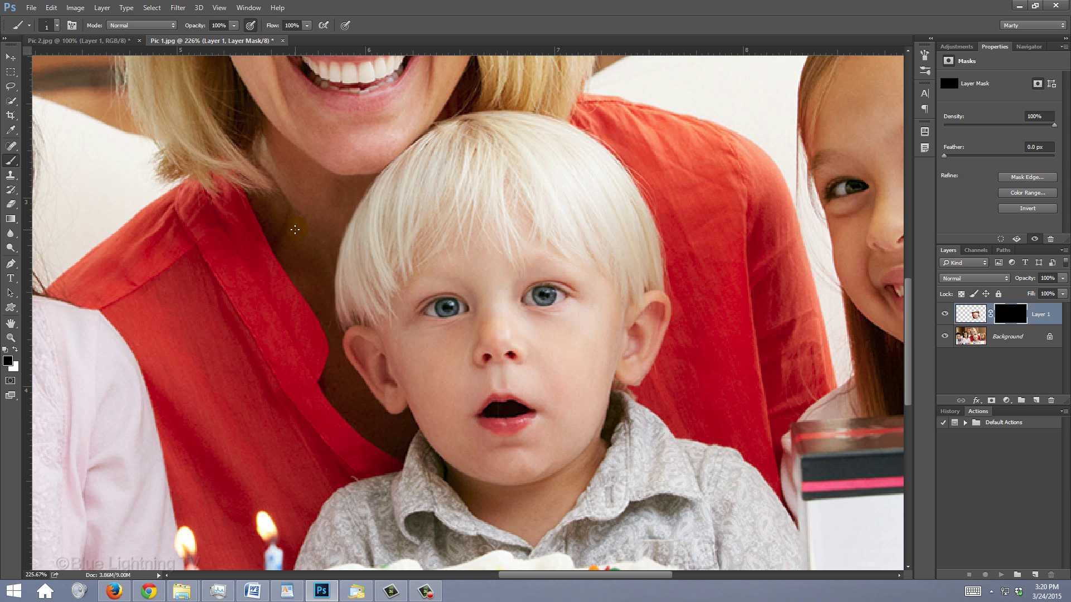
- Resize the brush to a moderate 250 px with the bracket keys
key("bracketright")
key("bracketleft")
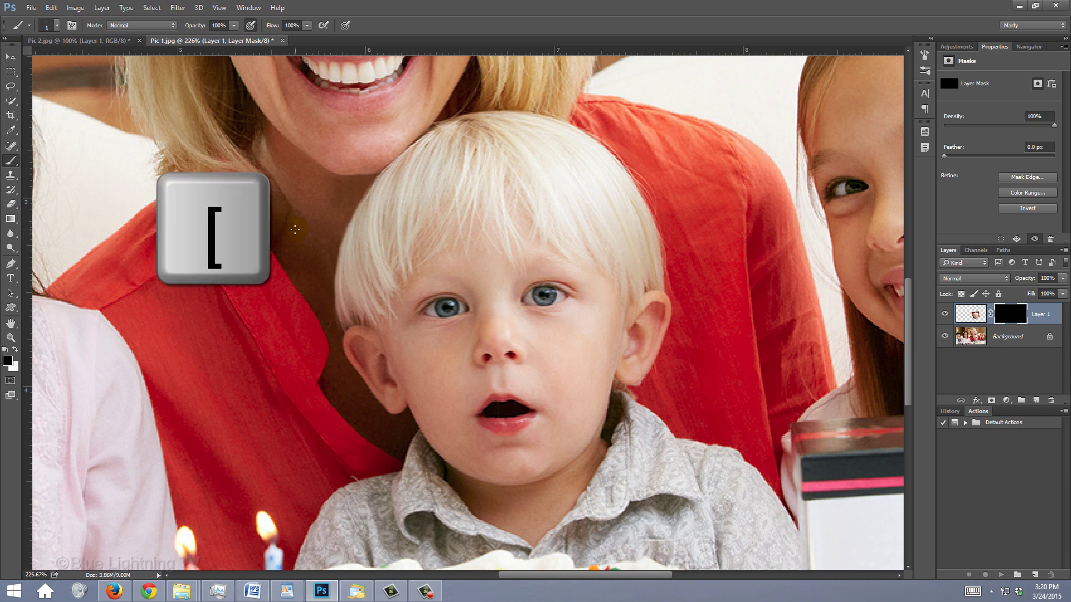
key("bracketright")
key("bracketright")
key("bracketright")
key("bracketright")
key("bracketright")
key("bracketright")
key("bracketright")
key("bracketright")
key("bracketright")
key("bracketright")
key("bracketright")
key("bracketright")
key("bracketright")
key("bracketright")
key("bracketright")
key("bracketright")
key("bracketright")
key("bracketright")
key("bracketright")
key("bracketright")
key("bracketleft")
key("bracketleft")
key("bracketleft")
key("bracketleft")
key("bracketleft")
key("bracketleft")
key("bracketleft")
key("bracketleft")
key("bracketleft")
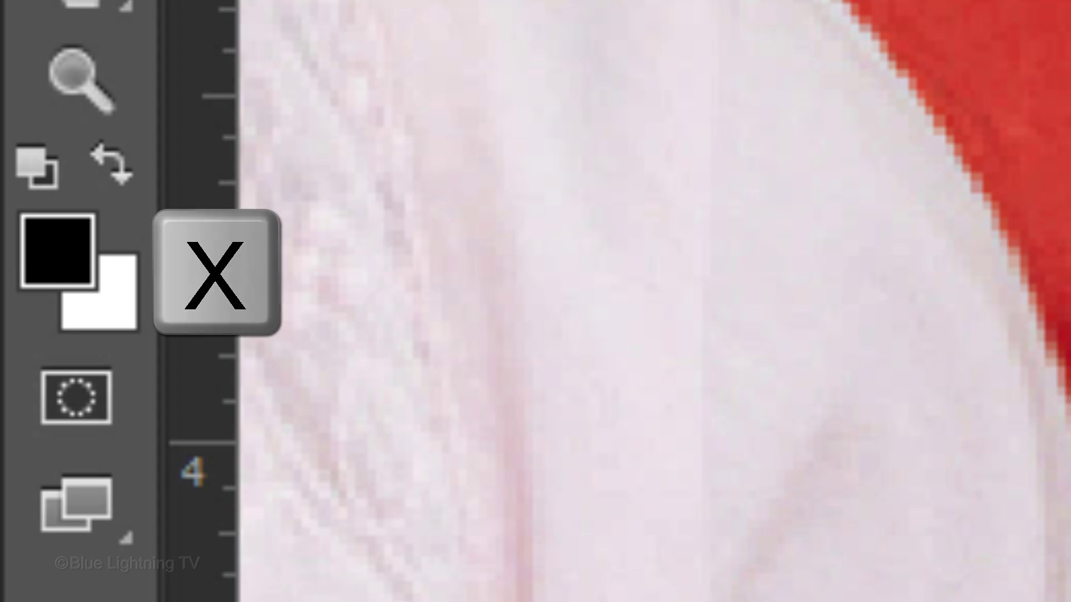
- Paint white on Layer 1's mask to reveal Pic 2's smiling mouth, ear and forehead
key("x")
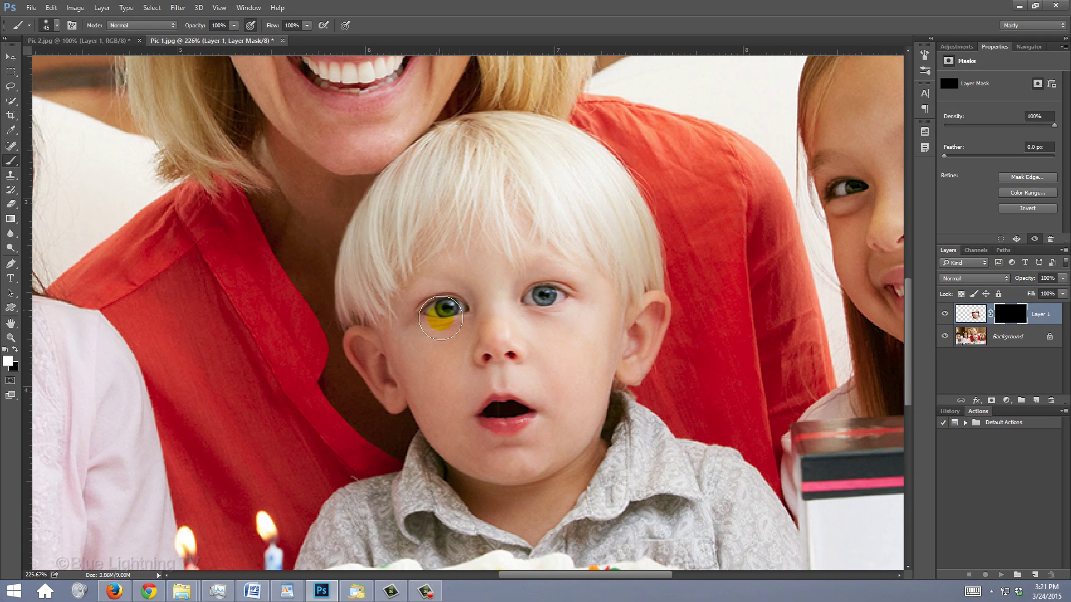
mouse_move(511, 287)
left_mouse_down()
mouse_move(438, 345)
mouse_move(513, 375)
mouse_move(511, 408)
mouse_move(483, 448)
mouse_move(453, 436)
mouse_move(484, 483)
mouse_move(511, 493)
mouse_move(563, 461)
mouse_move(566, 429)
mouse_move(621, 351)
mouse_move(619, 313)
mouse_move(580, 261)
mouse_move(472, 242)
mouse_move(373, 347)
mouse_move(374, 397)
mouse_move(359, 345)
mouse_move(394, 311)
mouse_move(559, 333)
mouse_move(409, 284)
left_mouse_up()
left_click_drag(409, 285, 407, 288)
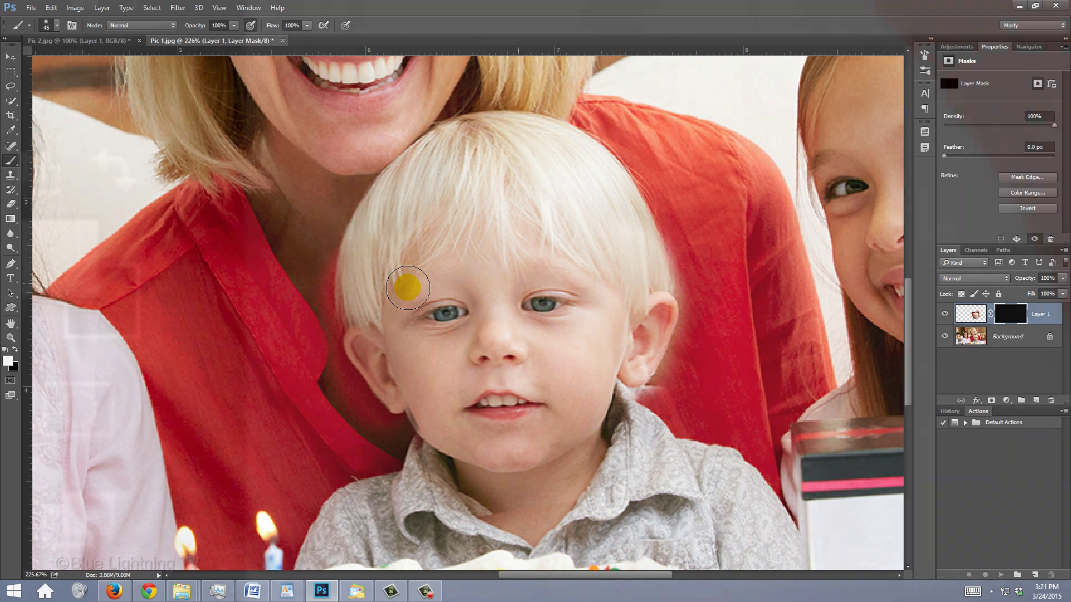
- With a smaller black brush, tidy the mask edge along the boy's hair
key("x")
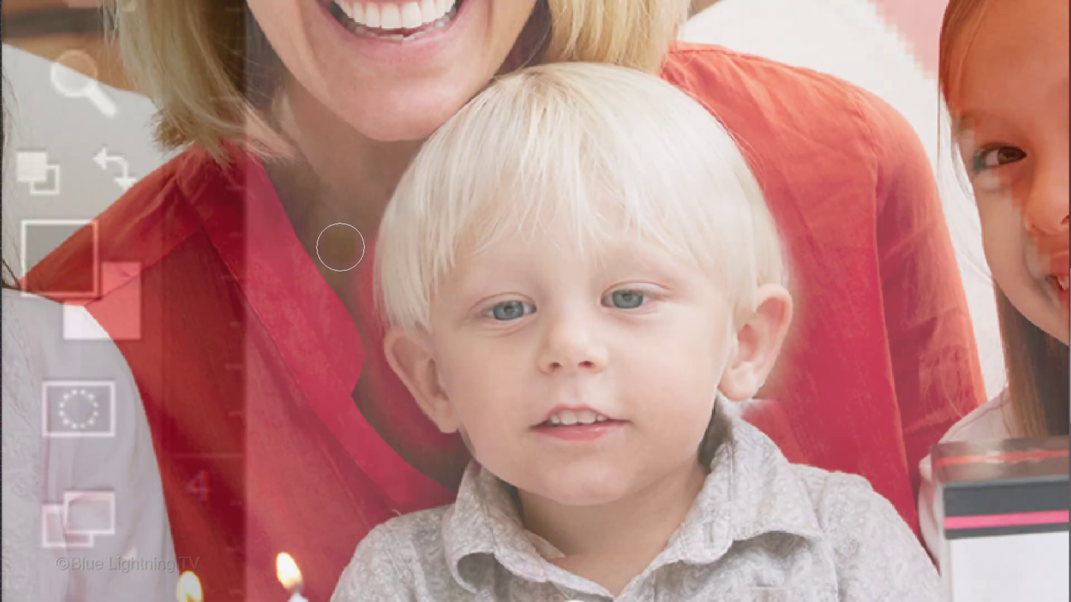
key("bracketright")
key("bracketleft")
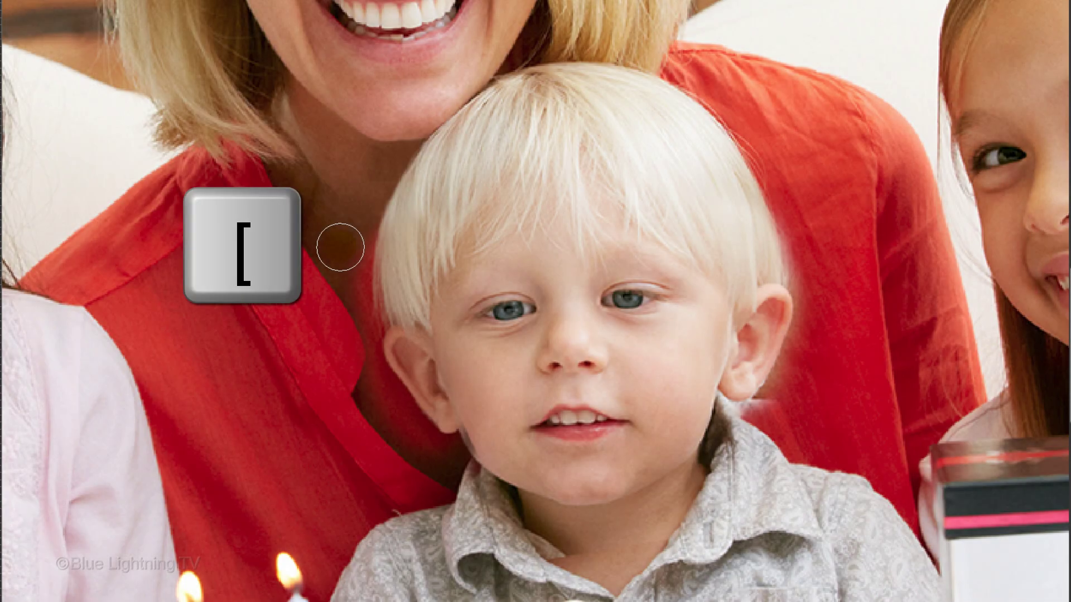
key("bracketleft")
key("bracketleft")
key("bracketleft")
key("bracketleft")
key("bracketleft")
key("bracketleft")
key("bracketleft")
mouse_move(375, 235)
left_mouse_down()
mouse_move(379, 356)
mouse_move(366, 358)
mouse_move(420, 410)
mouse_move(417, 431)
mouse_move(440, 424)
mouse_move(404, 381)
mouse_move(449, 427)
mouse_move(441, 437)
mouse_move(482, 426)
mouse_move(481, 443)
mouse_move(467, 434)
mouse_move(490, 460)
mouse_move(474, 469)
mouse_move(524, 541)
mouse_move(568, 558)
mouse_move(527, 533)
mouse_move(593, 550)
left_mouse_up()
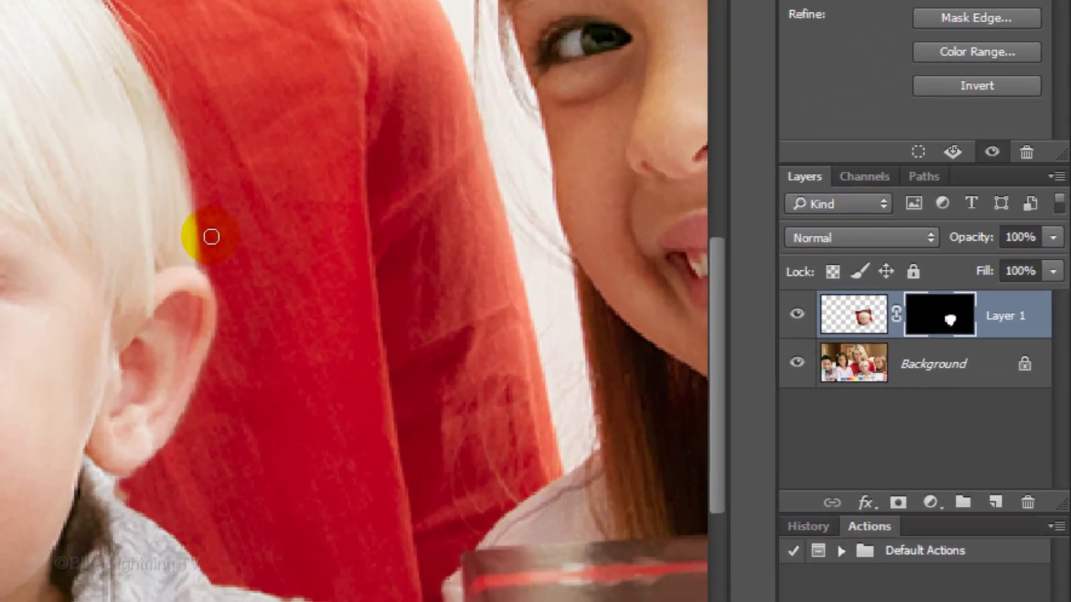
- Stamp all visible layers into a new Layer 2 and zoom in on the chin and collar
key("ctrl+shift+alt+e")
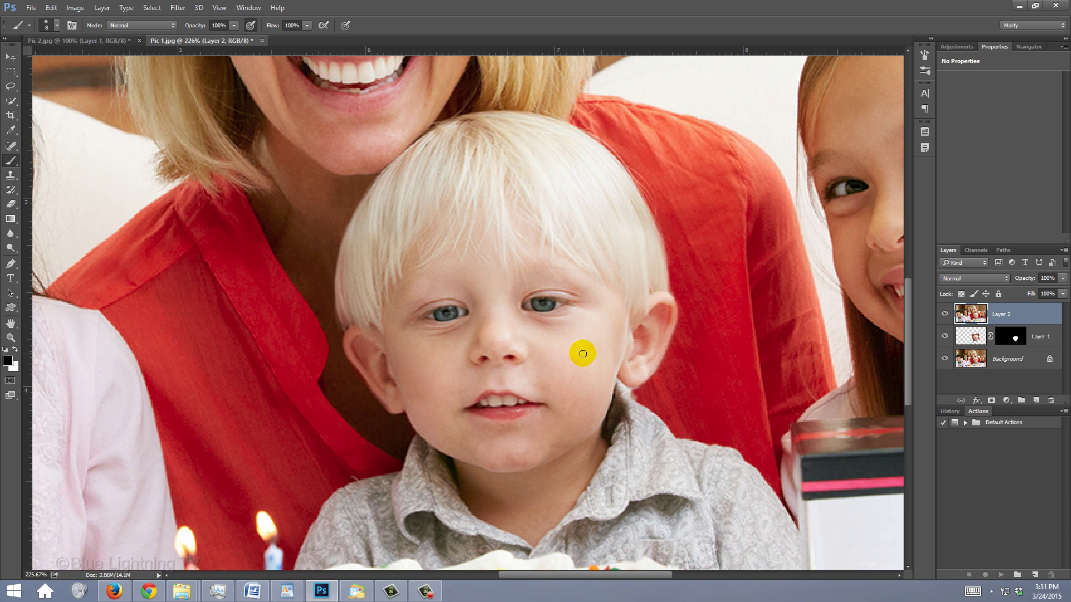
key("z")
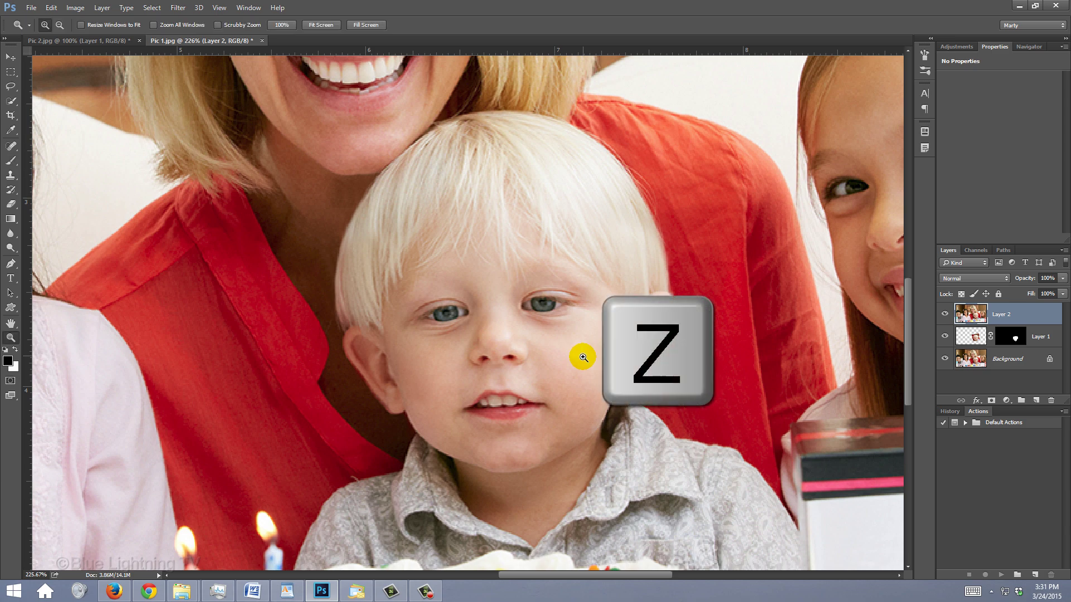
left_click_drag(593, 360, 660, 420)
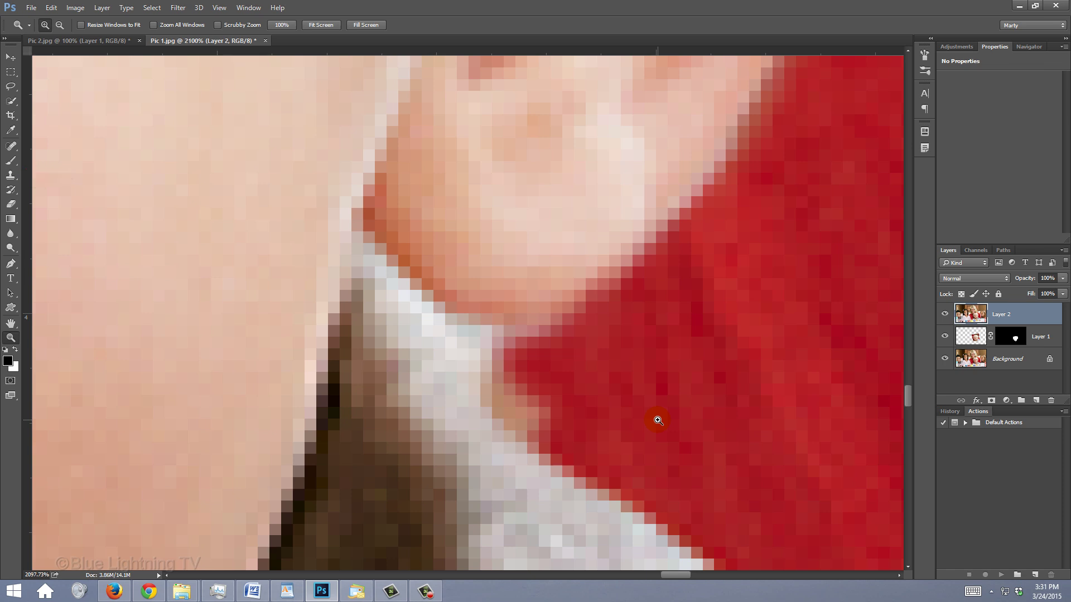
- Clone the red shirt with a 1 px Clone Stamp over the stray pixels by the chin
key("s")
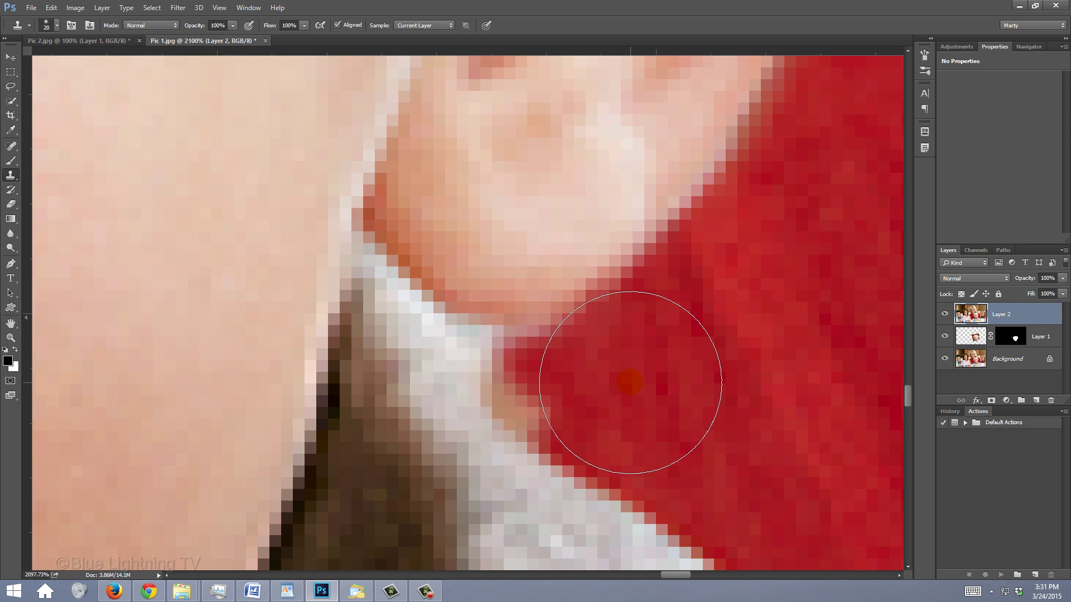
key("bracketleft")
key("bracketleft")
key("bracketleft")
key("bracketleft")
key("bracketleft")
key("bracketleft")
key("bracketleft")
key("bracketleft")
key("bracketleft")
key("bracketleft")
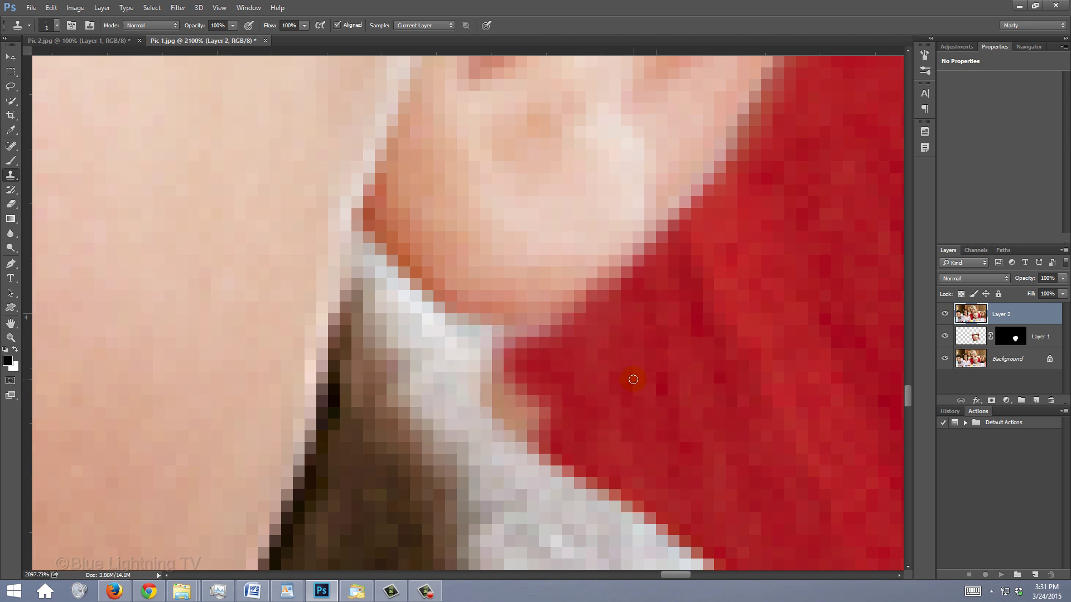
key("alt")
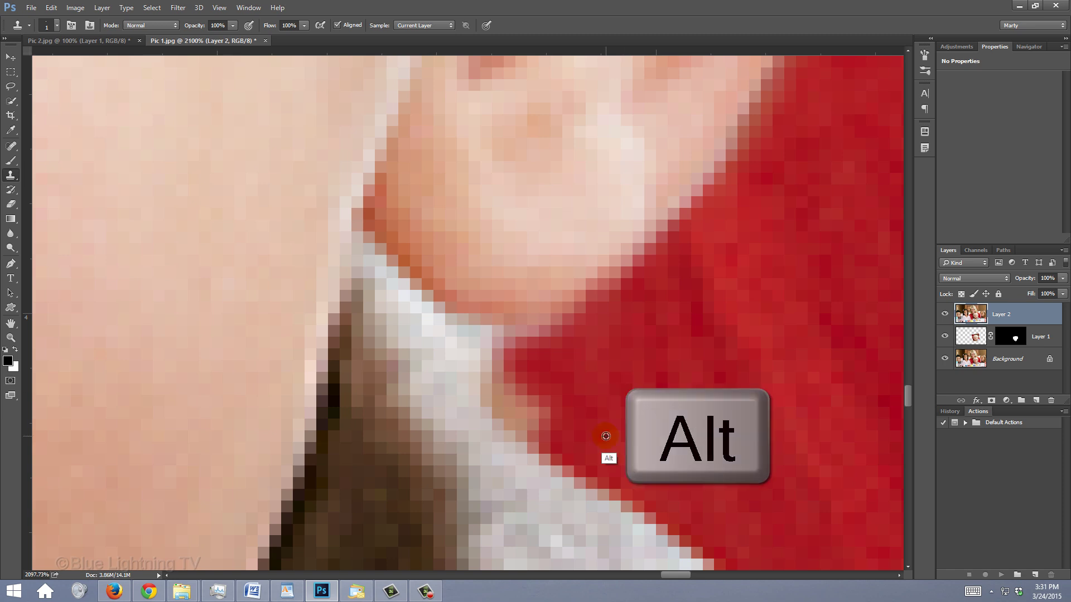
mouse_move(547, 413)
left_mouse_down()
mouse_move(542, 435)
mouse_move(527, 424)
mouse_move(534, 400)
mouse_move(491, 387)
left_mouse_up()
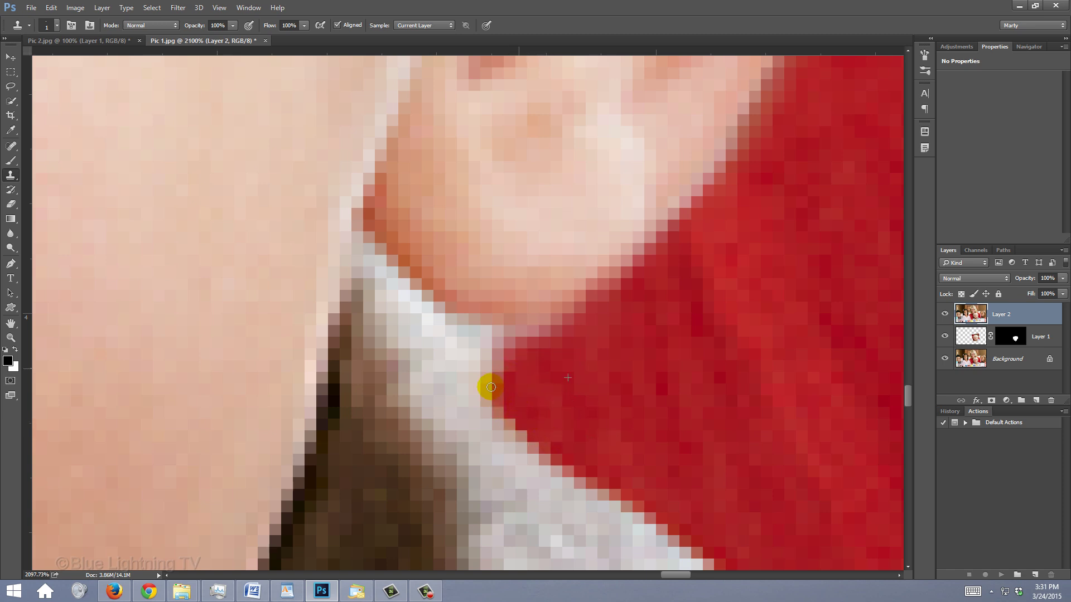
left_click(679, 394, "alt")
mouse_move(566, 333)
left_mouse_down()
mouse_move(476, 341)
mouse_move(492, 366)
mouse_move(466, 328)
mouse_move(511, 342)
left_mouse_up()
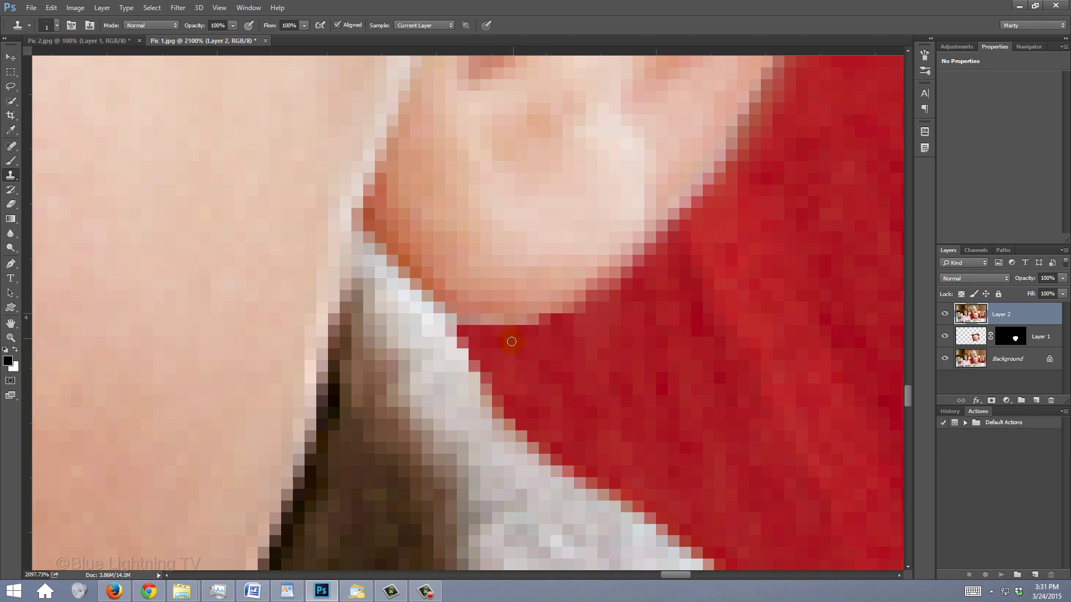